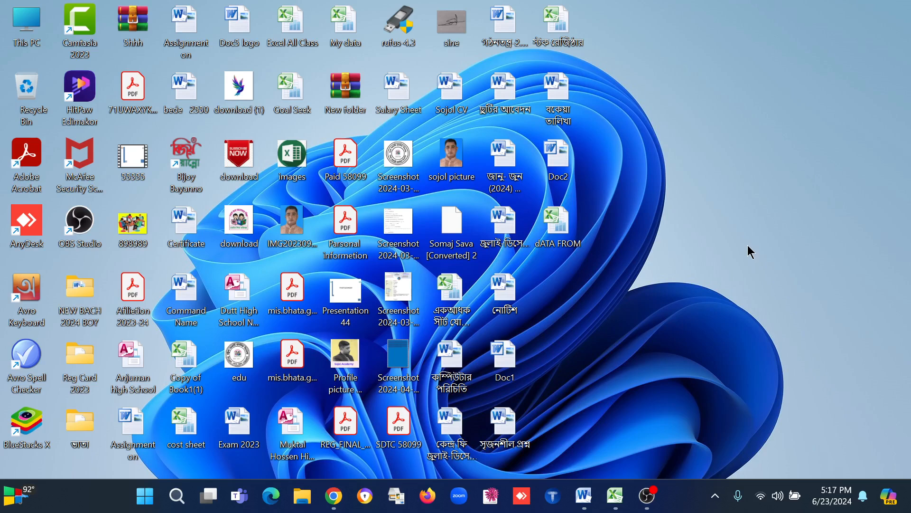
Switch to the Copy of Book1(1) workbook in Excel and review the weekday and month lists on Sheet7.
left_click(615, 495)
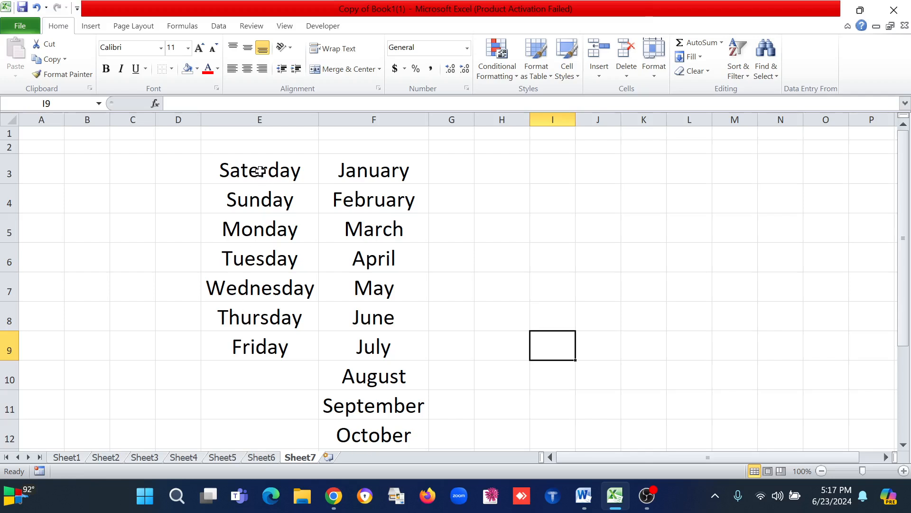
left_click_drag(260, 170, 260, 343)
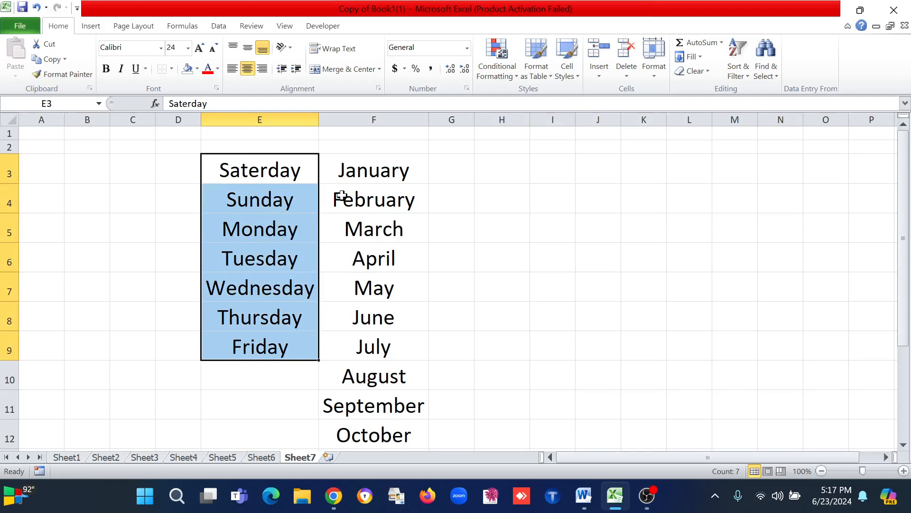
left_click_drag(370, 170, 390, 404)
left_click(356, 368)
left_click(284, 241)
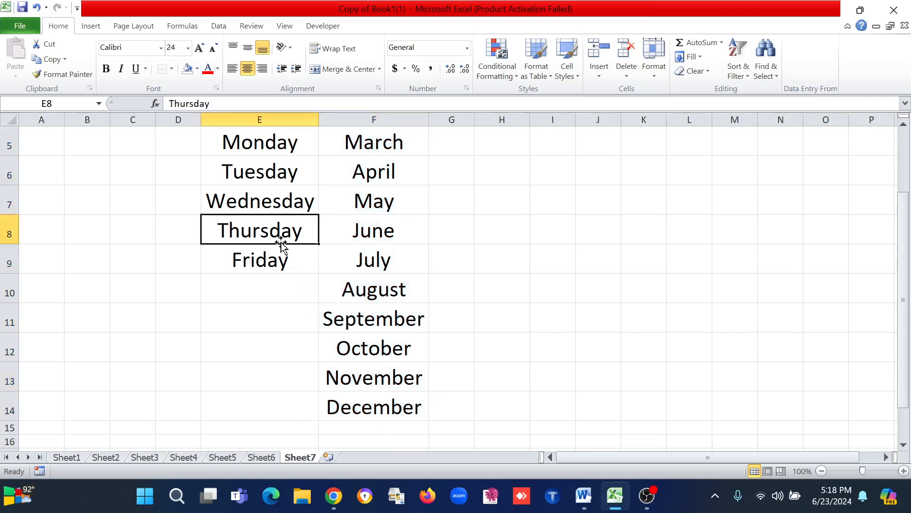
scroll(266, 273, "up", 2)
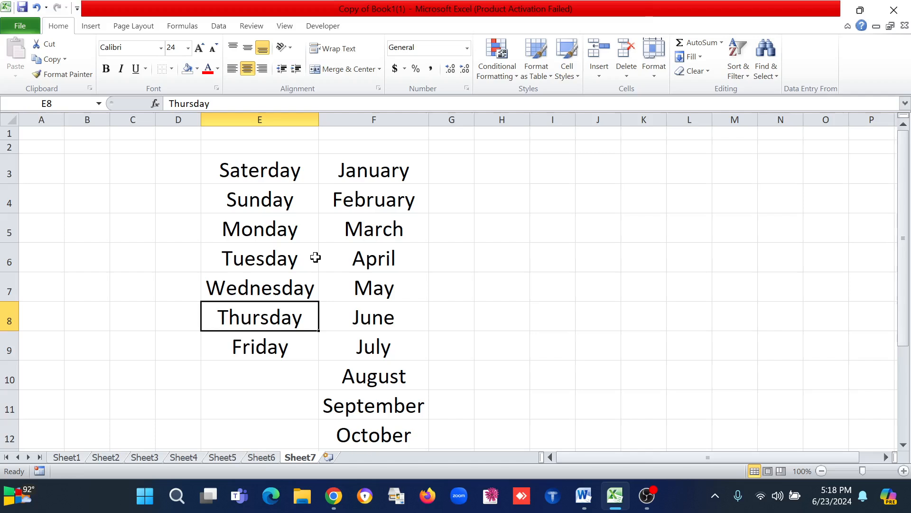
Misspell three weekdays in column E: Sunday as Suday, Monday as Mnday, and Friday as Fiday.
double_click(260, 203)
key("BackSpace")
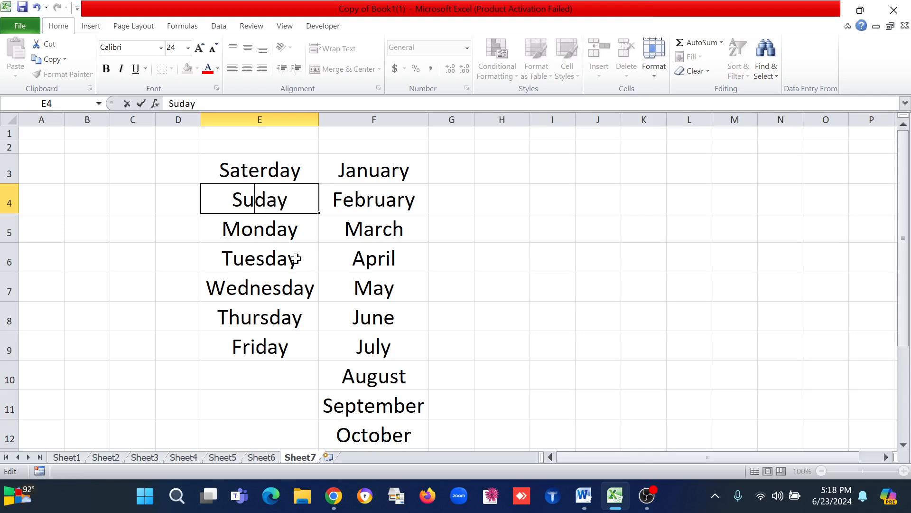
left_click(262, 231)
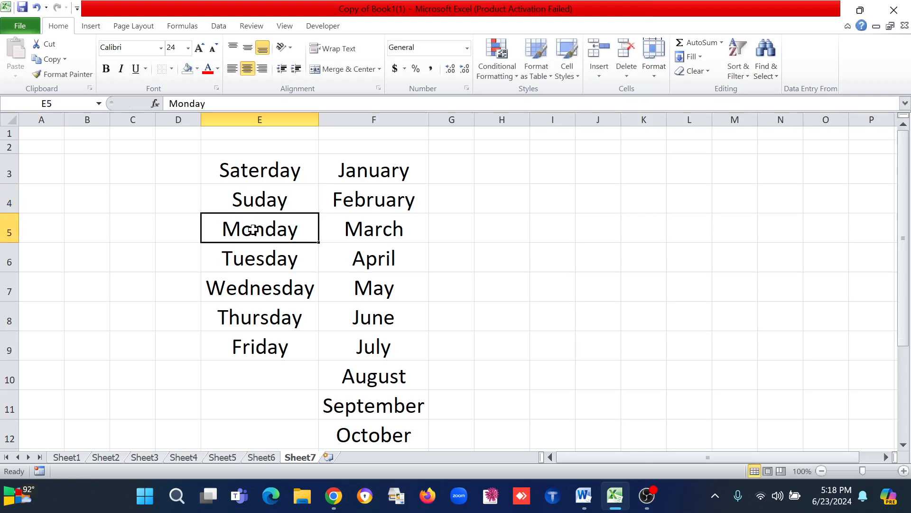
double_click(253, 230)
key("BackSpace")
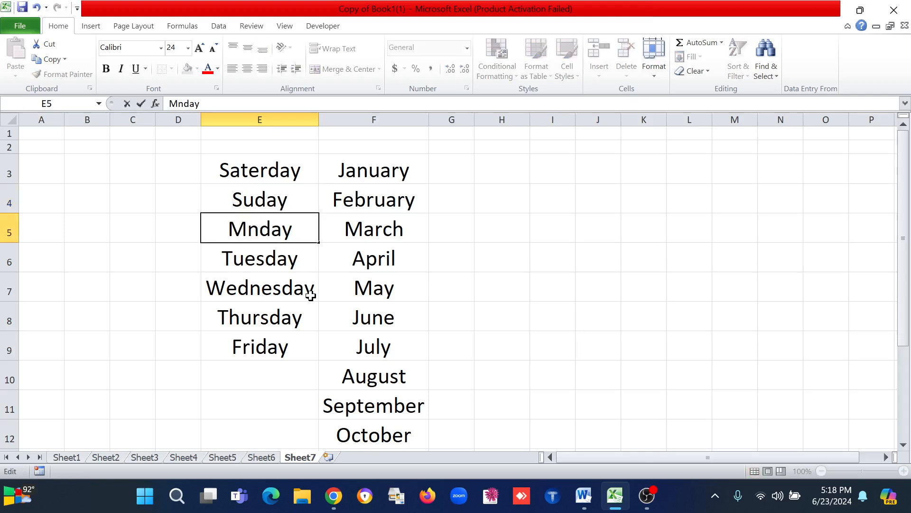
left_click(244, 347)
double_click(243, 348)
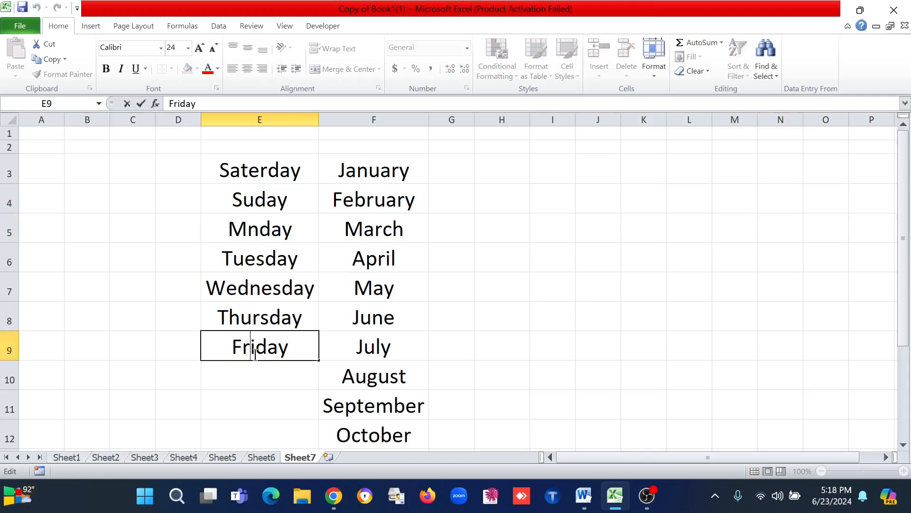
key("BackSpace")
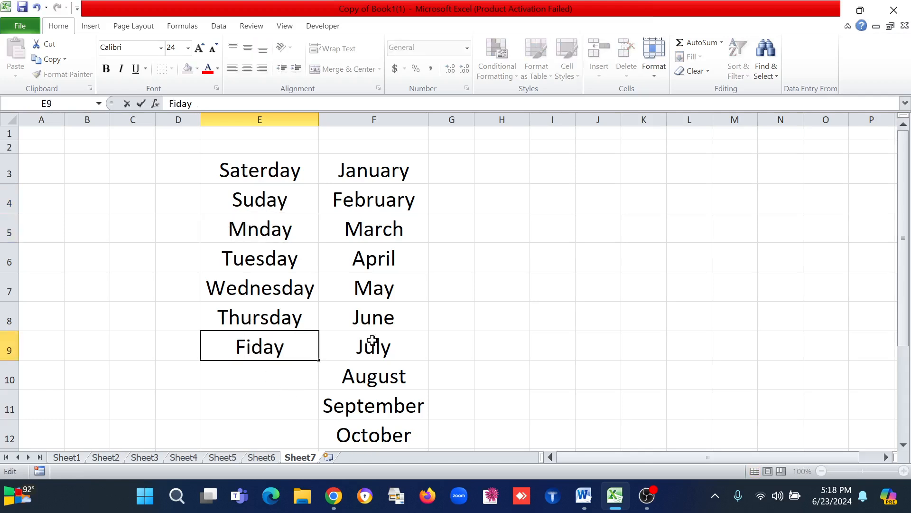
Misspell June as Junee in cell F8 and July as Julye in cell F9.
left_click(400, 318)
double_click(400, 318)
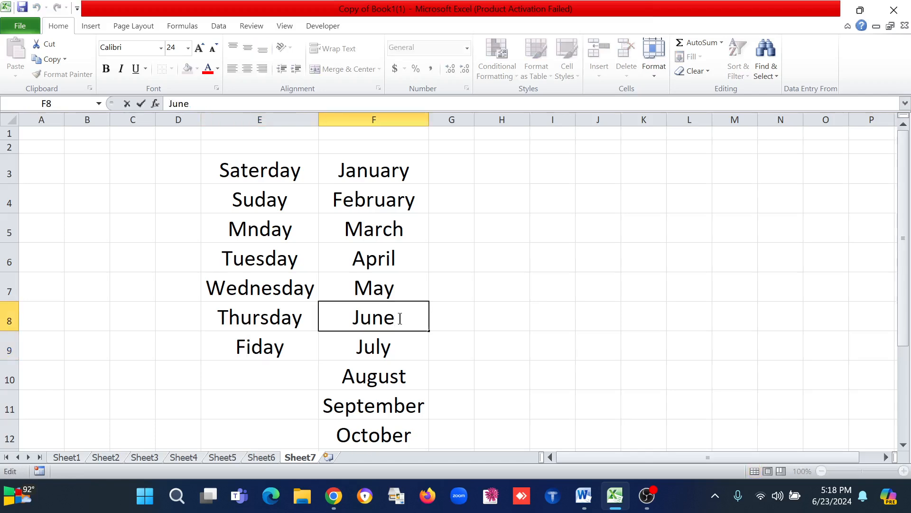
type("e")
left_click(401, 347)
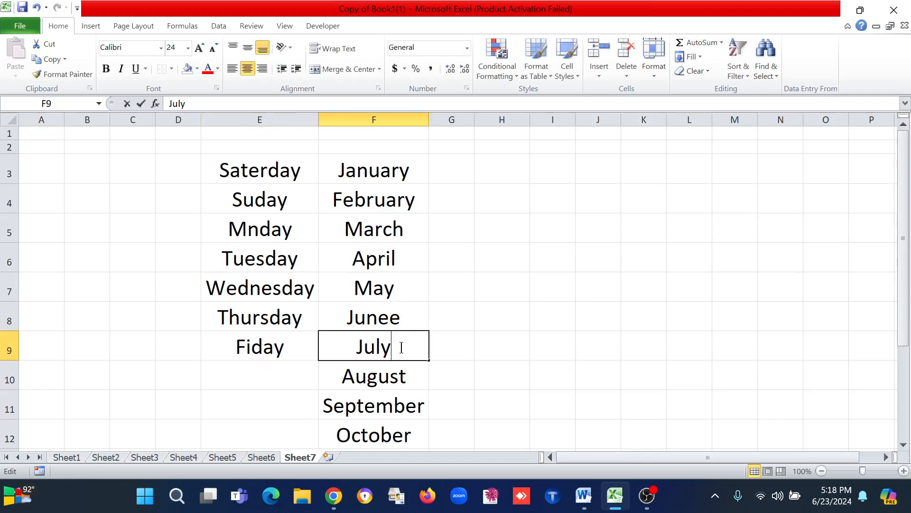
double_click(395, 347)
type("e")
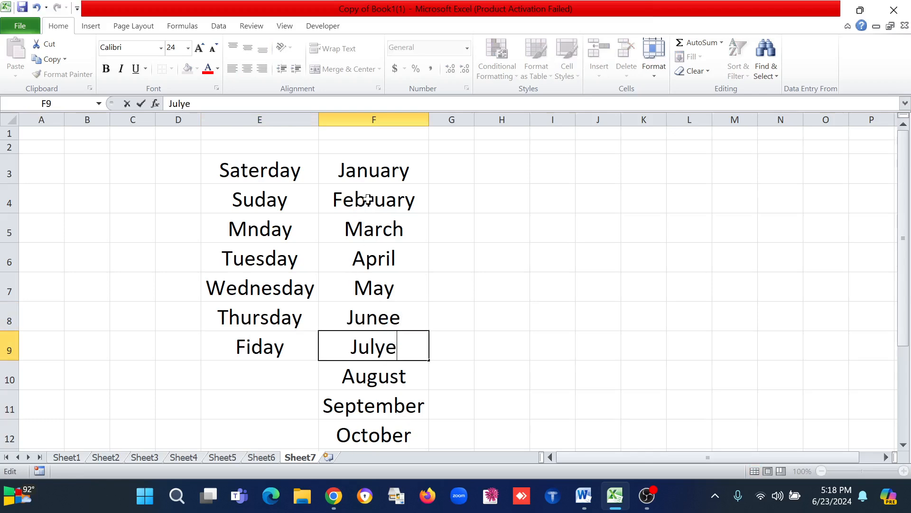
Misspell January as Januaryy in cell F3 and November as Novembert in cell F13.
left_click(405, 172)
double_click(405, 172)
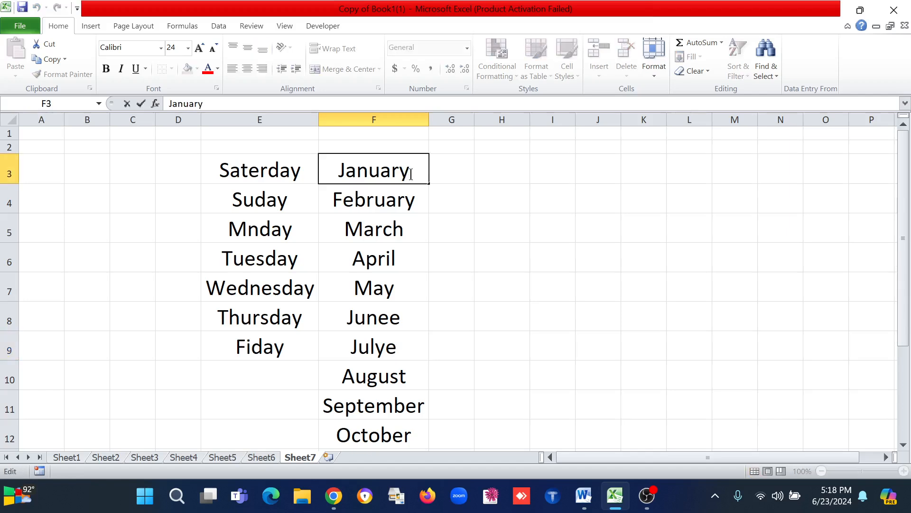
type("y")
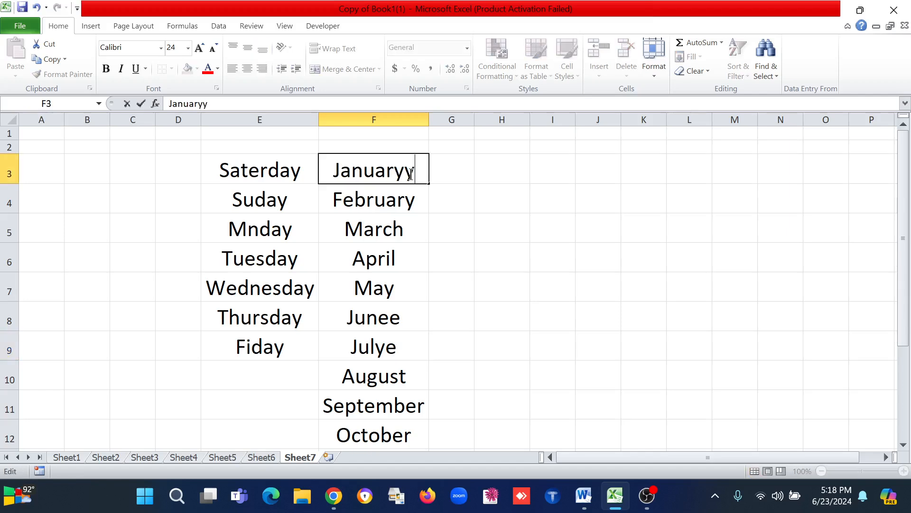
left_click(488, 262)
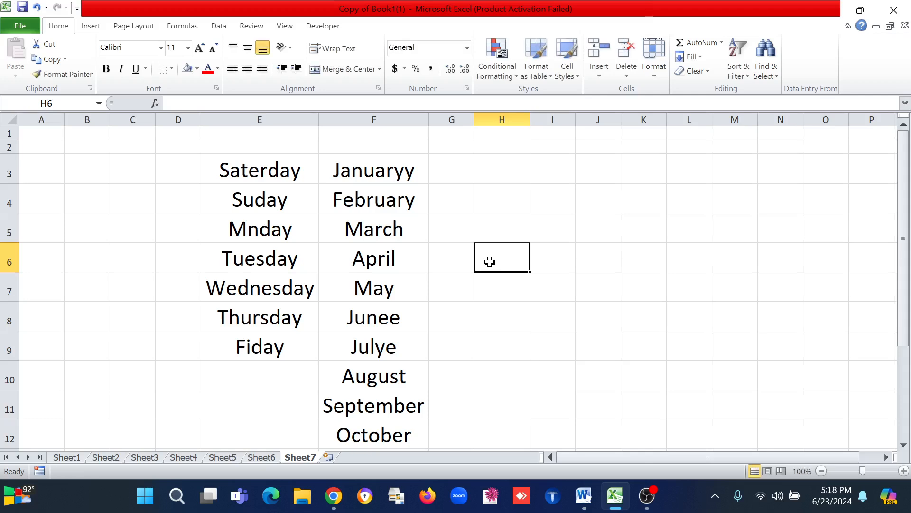
scroll(362, 305, "down", 3)
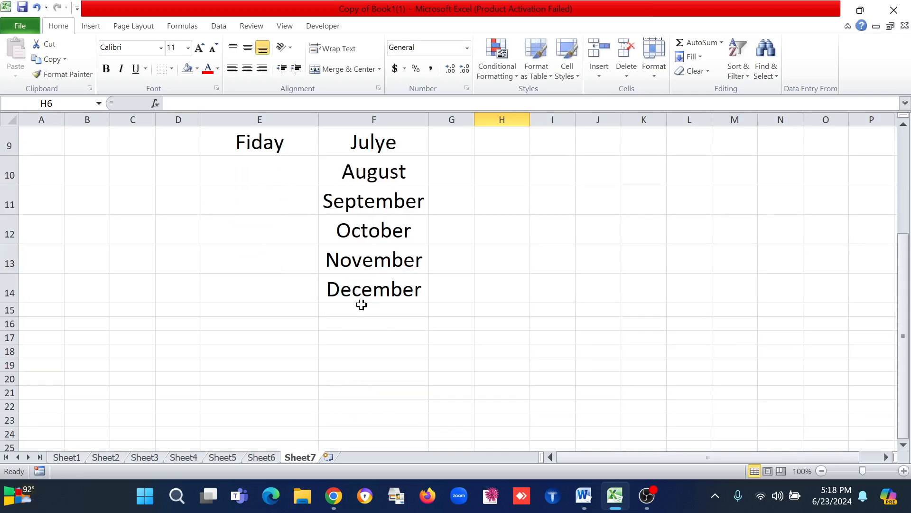
double_click(426, 269)
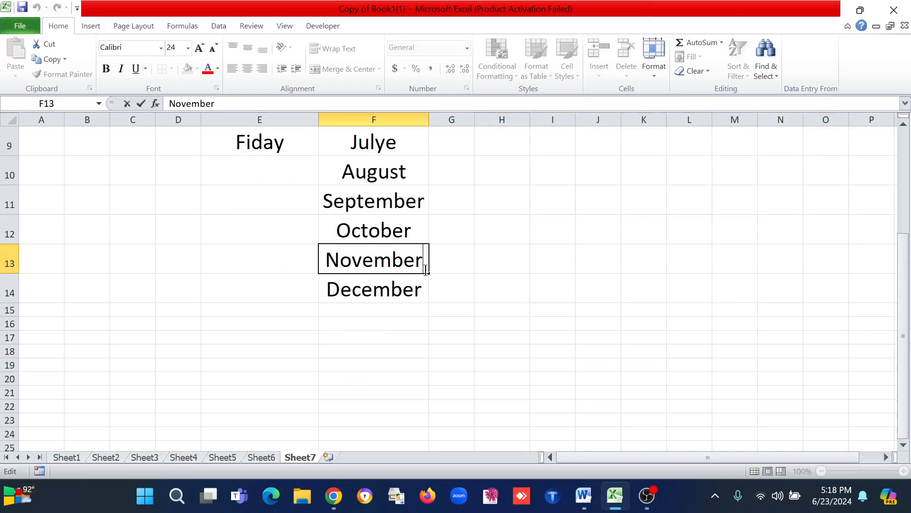
type("t")
left_click(462, 329)
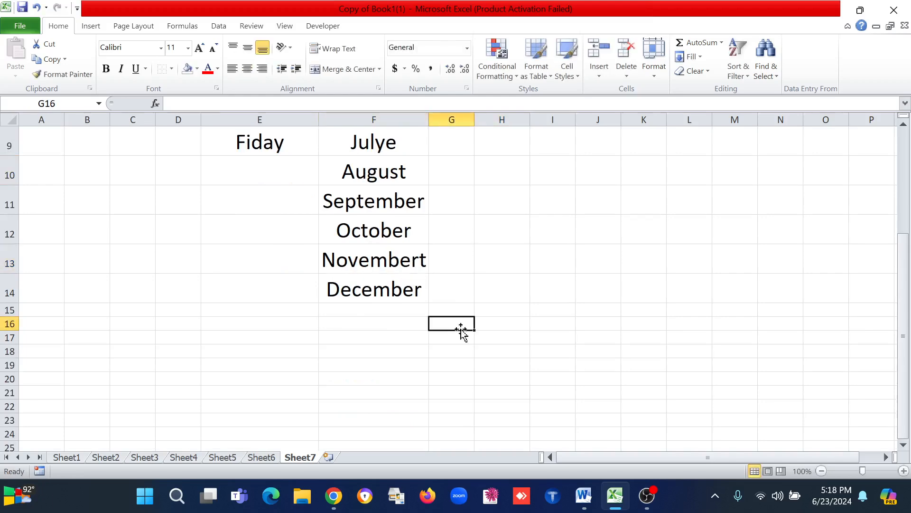
scroll(407, 297, "up", 3)
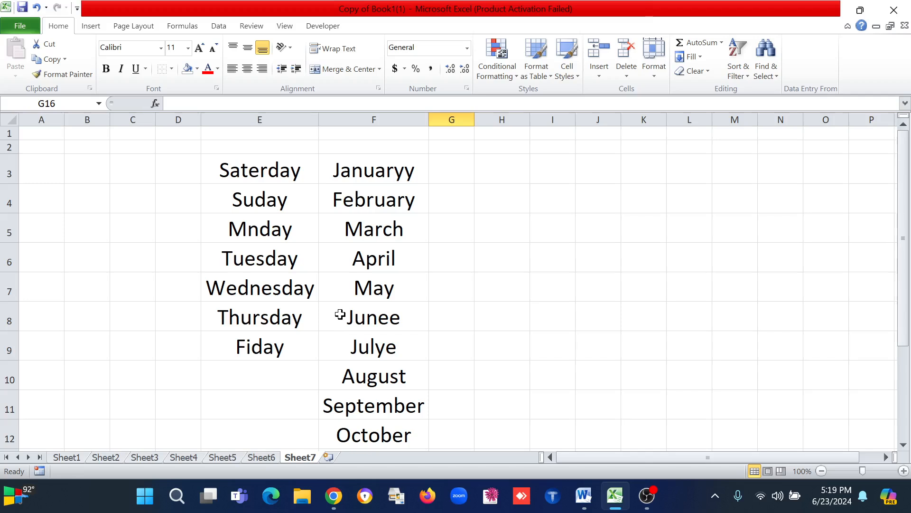
Start a spelling check of Sheet7, continue it from the beginning of the sheet, and keep its dialog clear of the lists.
left_click(256, 30)
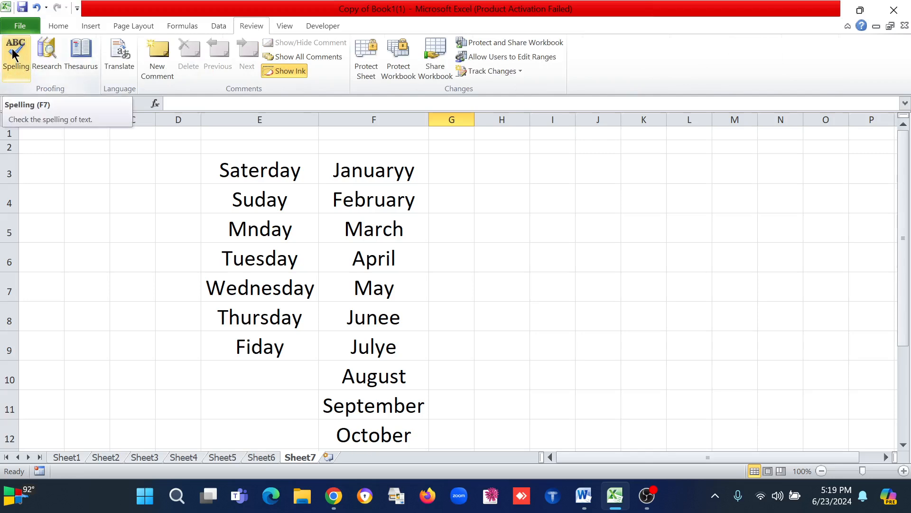
left_click(18, 60)
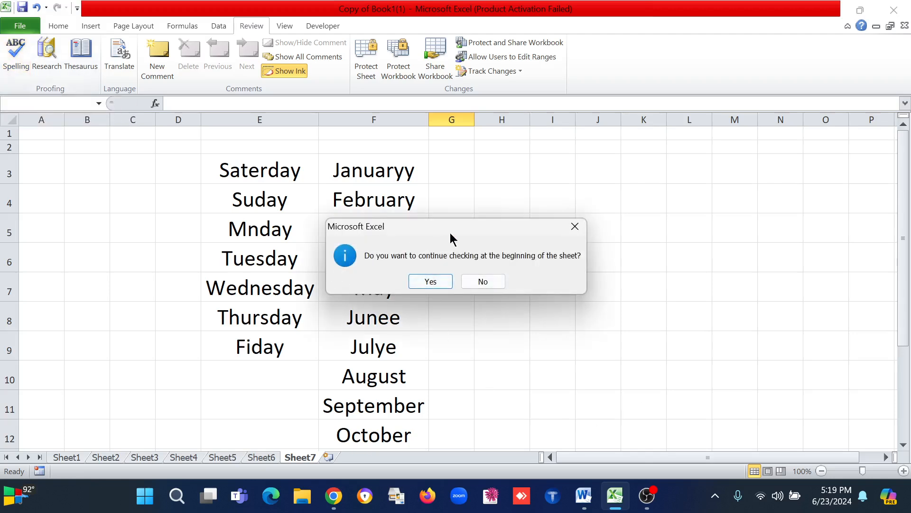
left_click_drag(458, 229, 596, 169)
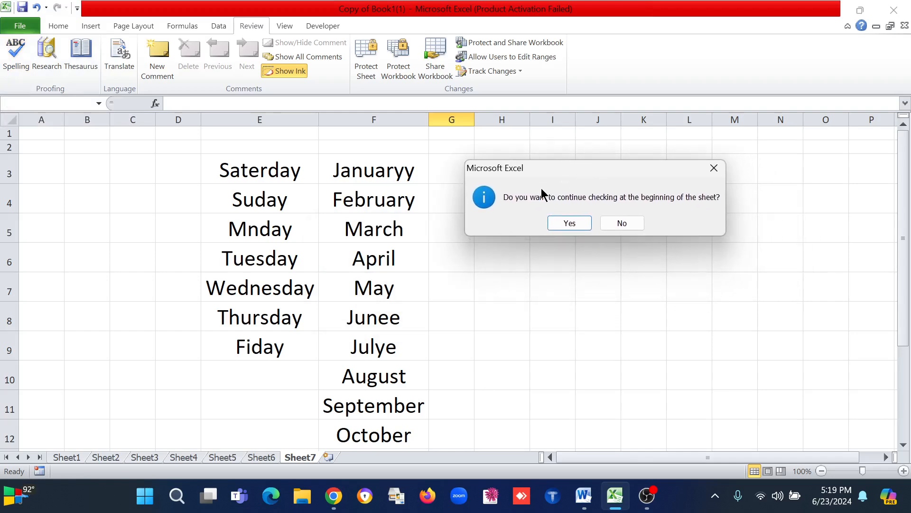
left_click(581, 227)
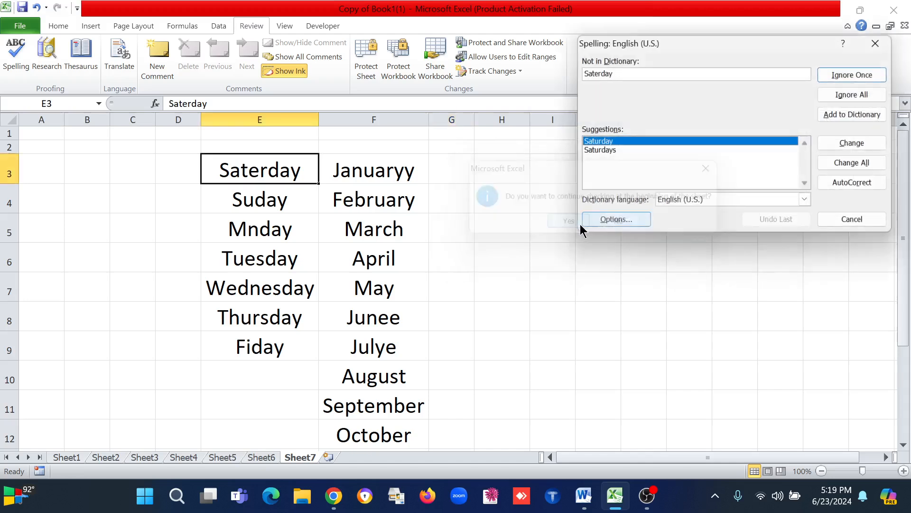
left_click_drag(708, 37, 610, 107)
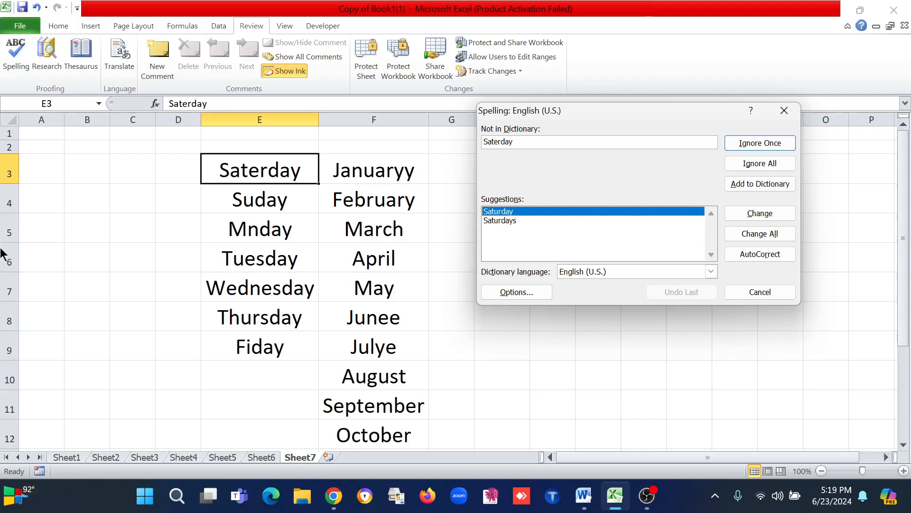
Replace the flagged words with the suggestions Saturday, January, Sunday and Monday, and close the spelling check at Junee.
left_click(765, 213)
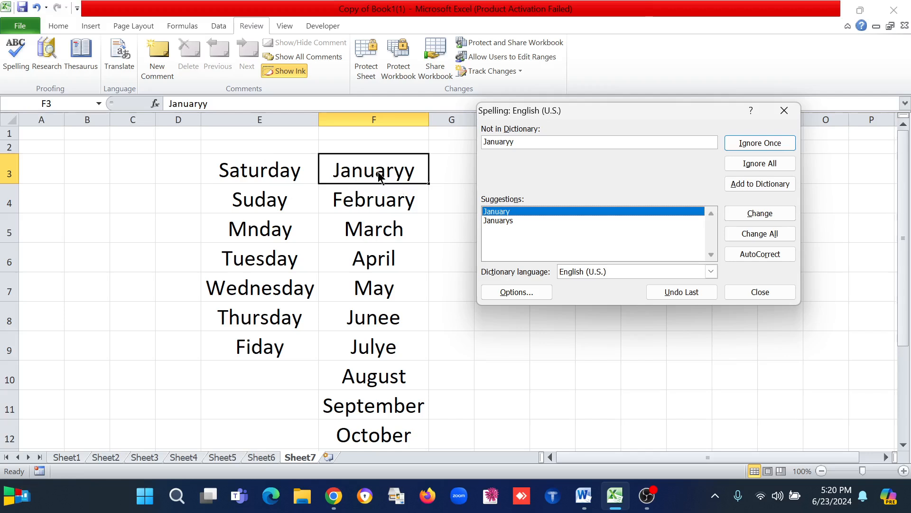
left_click(752, 217)
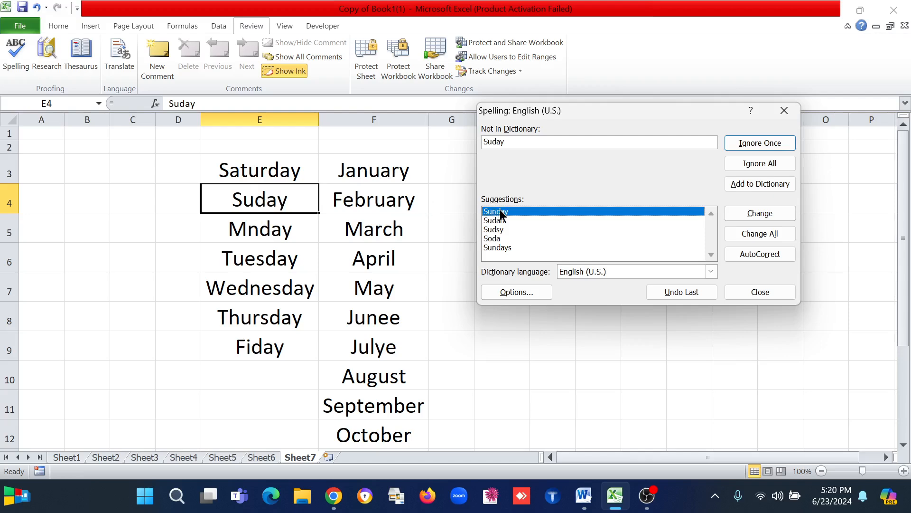
left_click(769, 215)
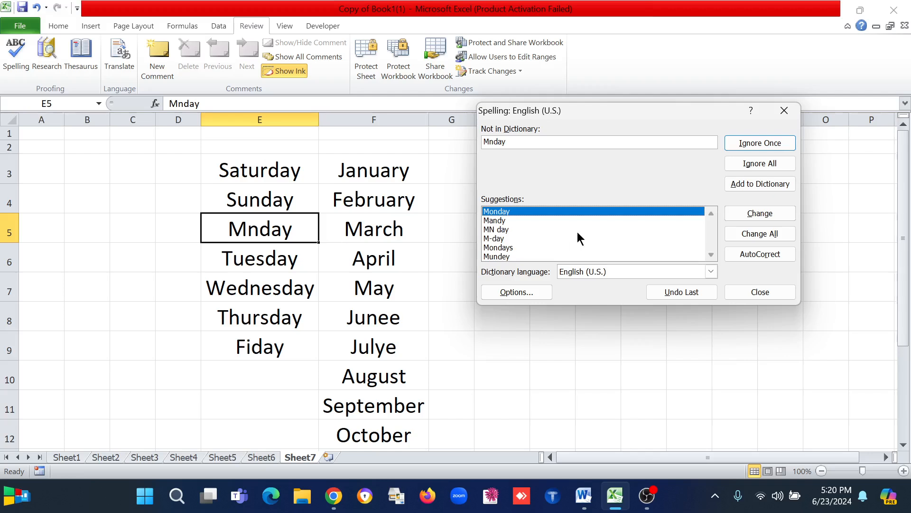
left_click(495, 212)
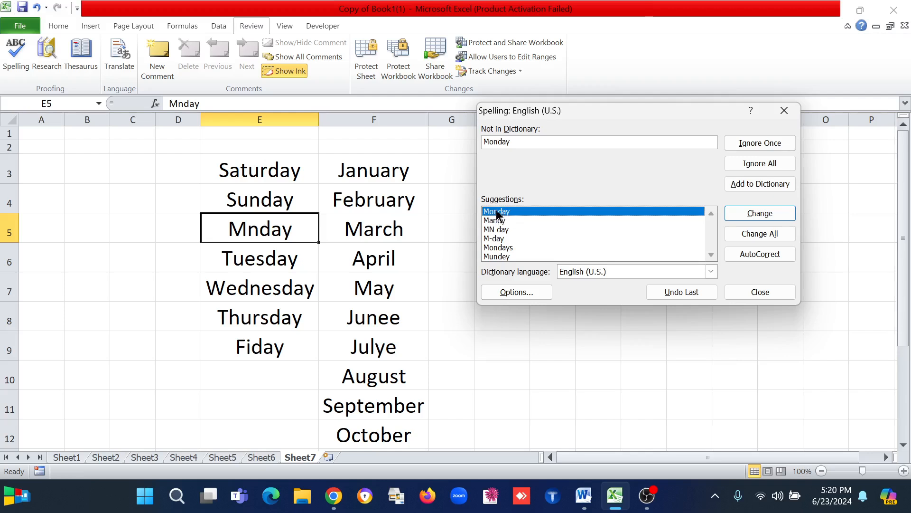
left_click(767, 213)
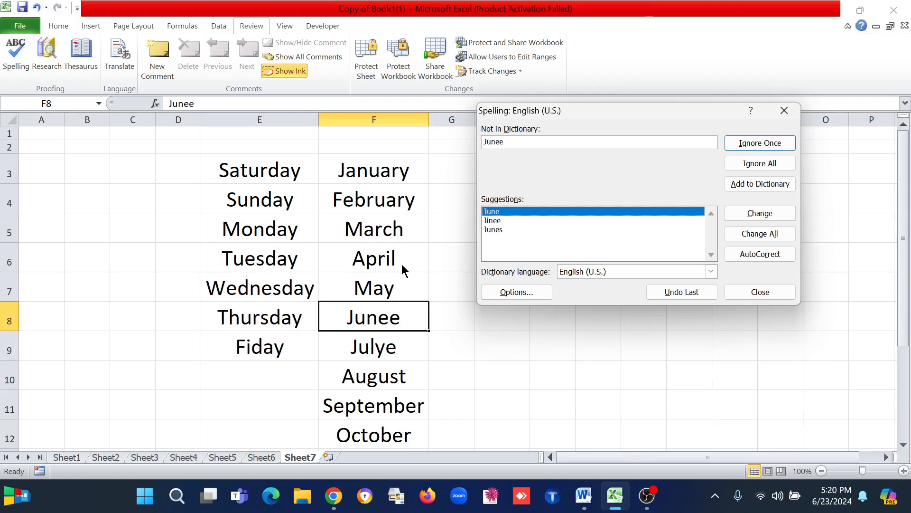
left_click(784, 110)
left_click(545, 233)
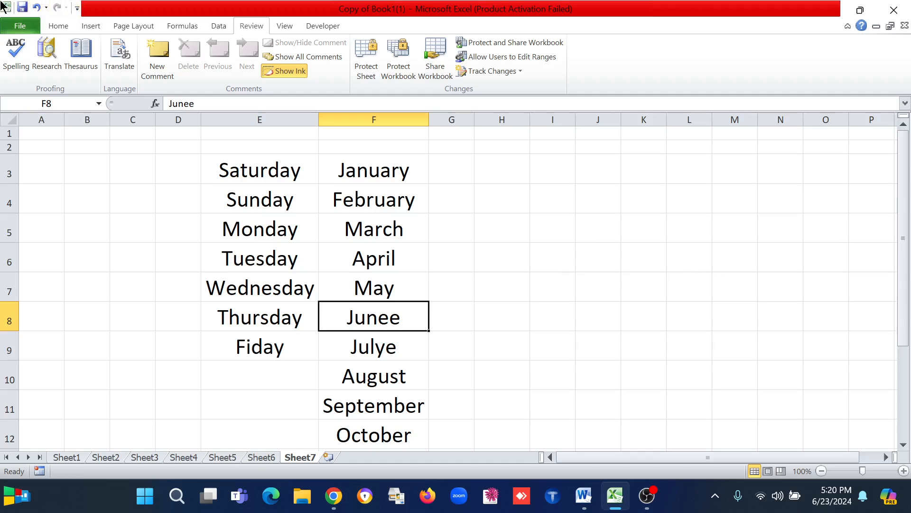
Add the Spelling command to the Quick Access Toolbar and start a spelling check from there.
left_click(77, 8)
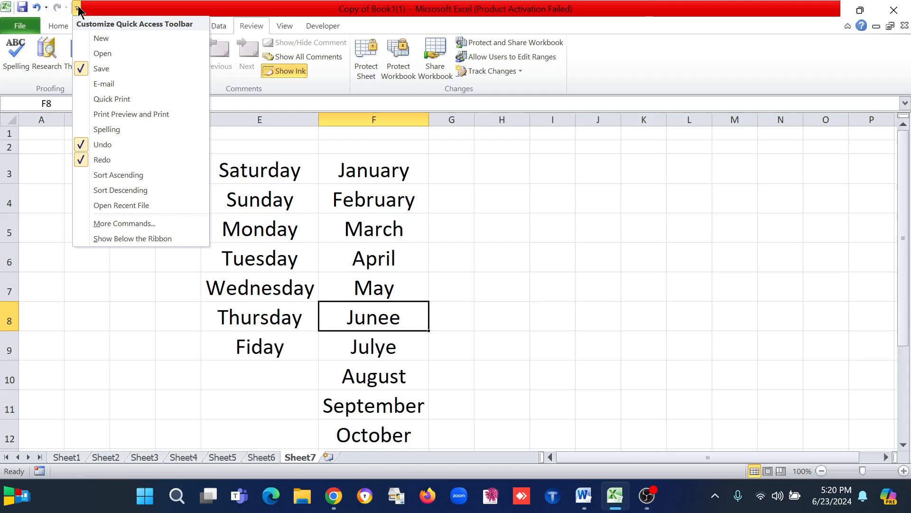
left_click(106, 129)
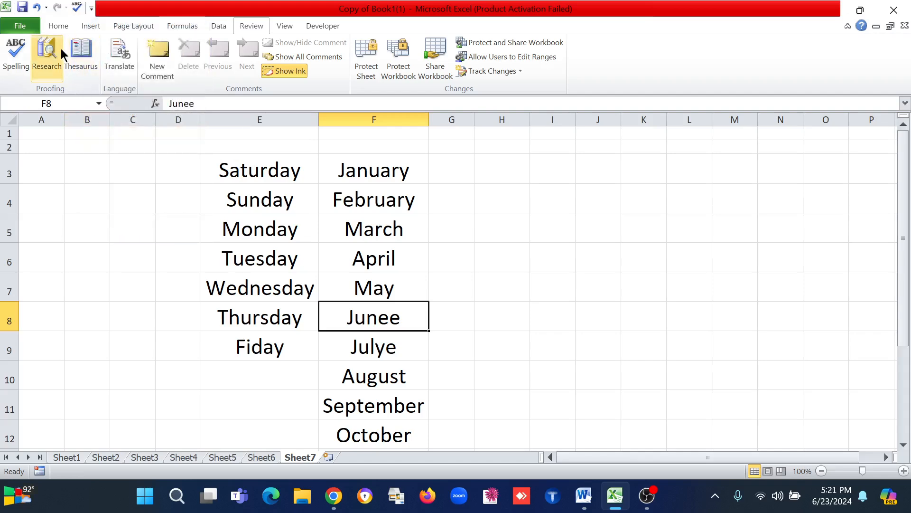
left_click(76, 9)
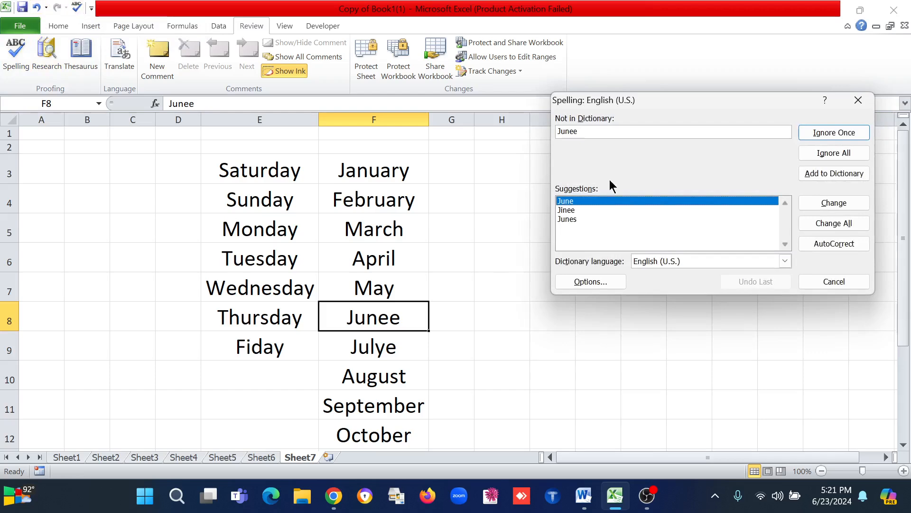
Change Junee to June, all Fiday to Friday, all Julye to Julie, and Novembert to November, and finish the spelling check.
left_click_drag(659, 96, 567, 98)
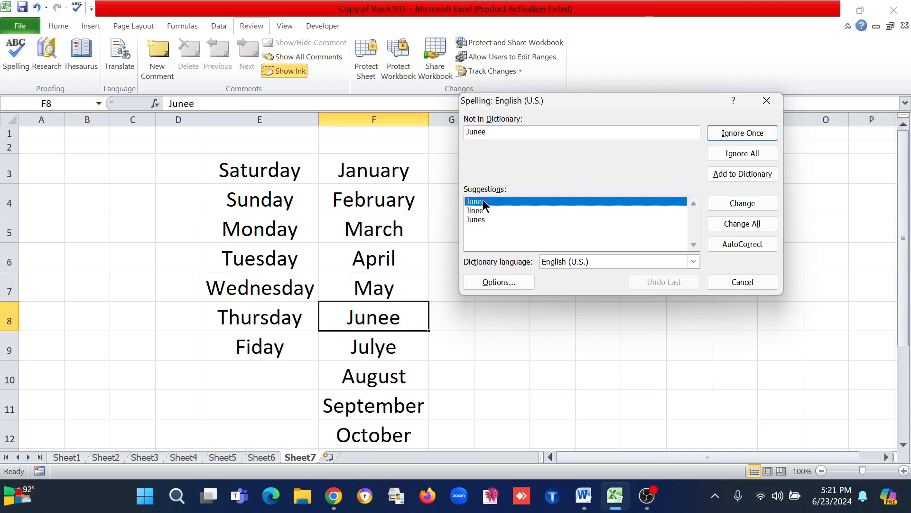
left_click(751, 209)
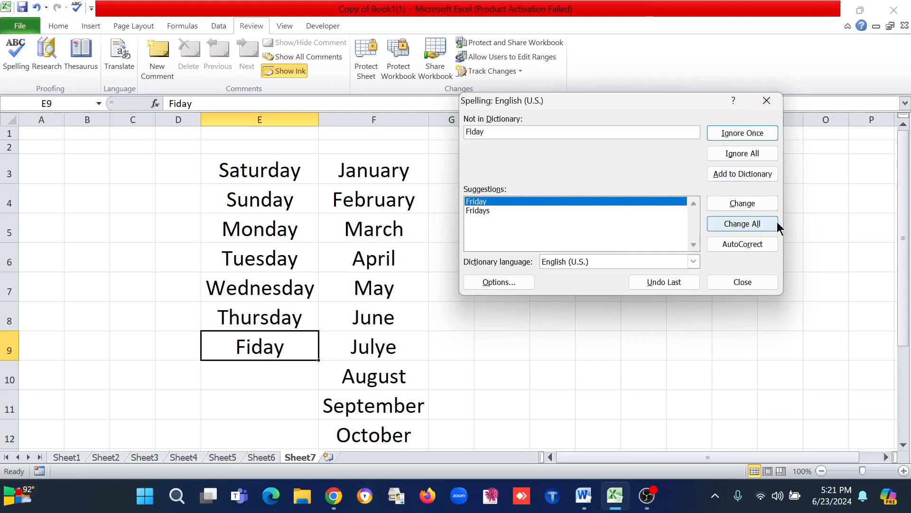
left_click(745, 227)
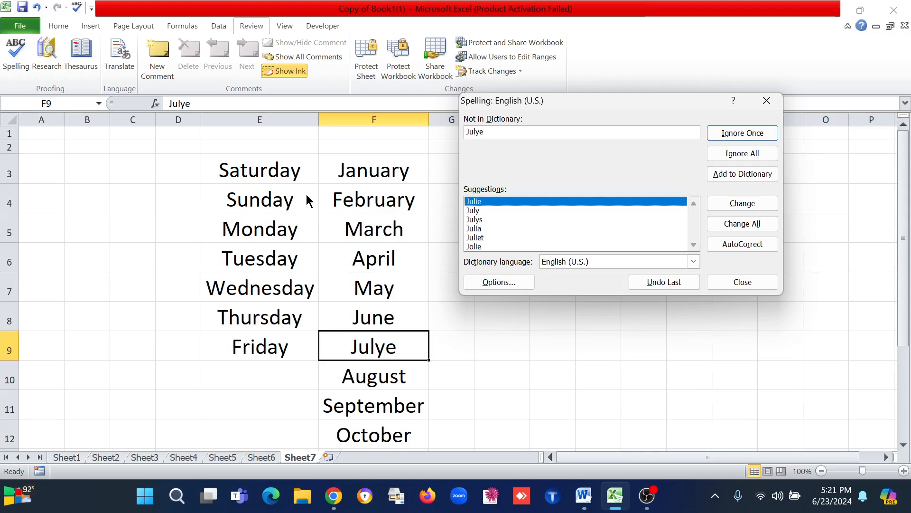
left_click(757, 227)
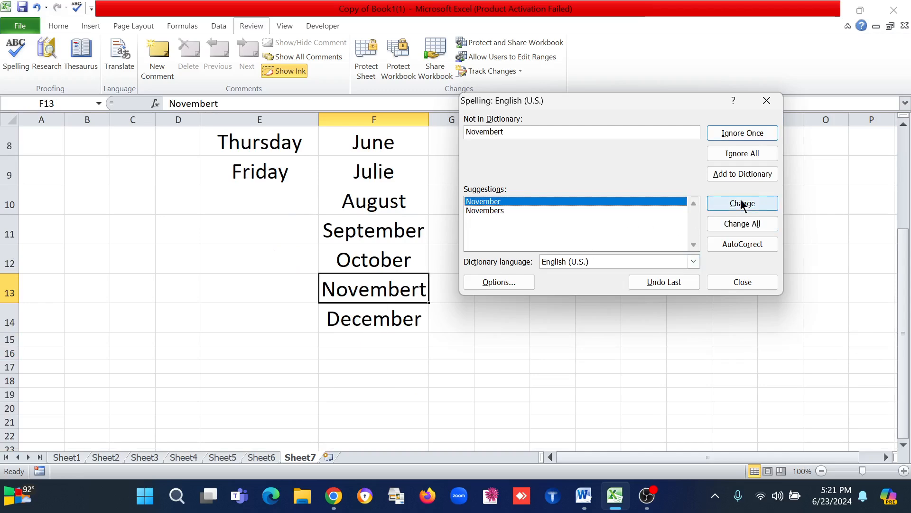
left_click(762, 203)
left_click(430, 281)
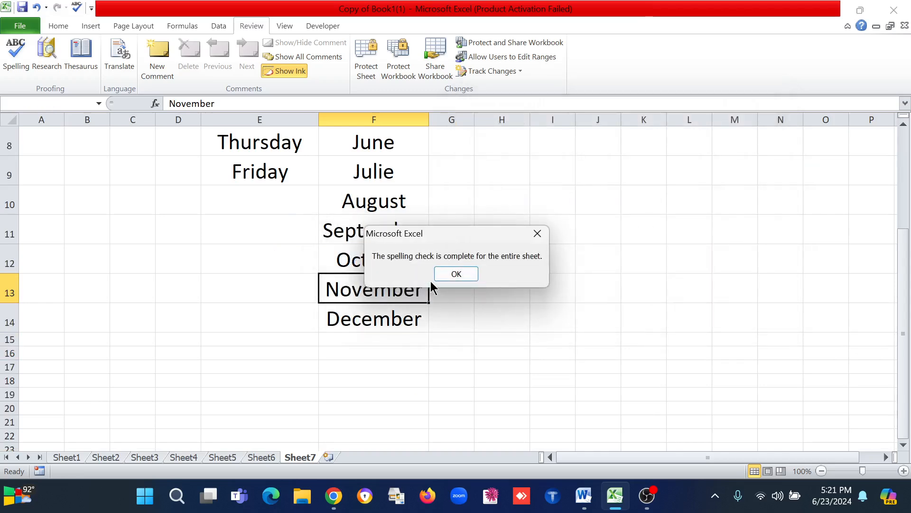
left_click(458, 275)
scroll(413, 377, "up", 3)
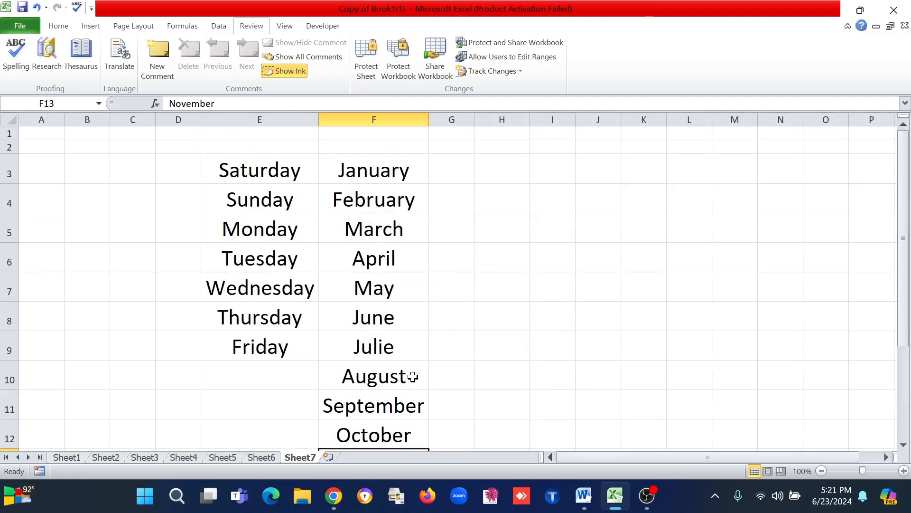